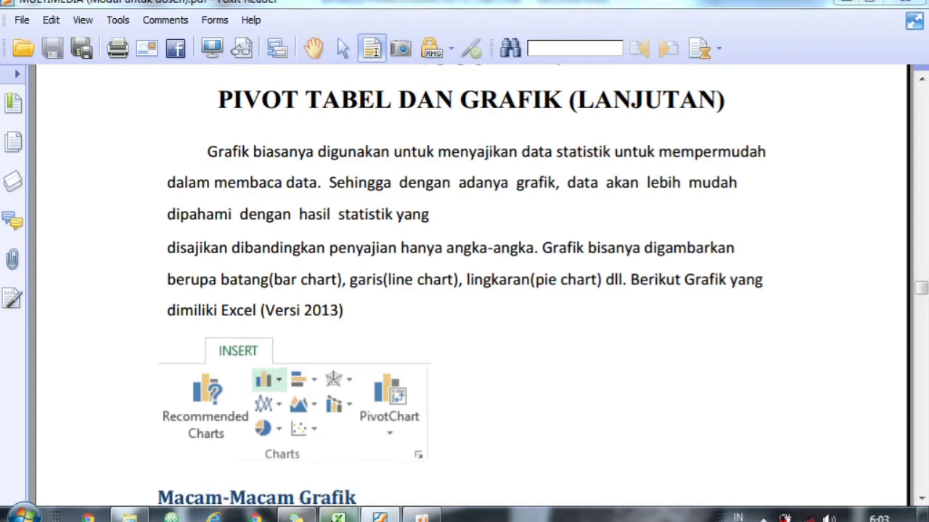
Switch to the Excel workbook and add a new blank worksheet after Sheet2.
click(337, 516)
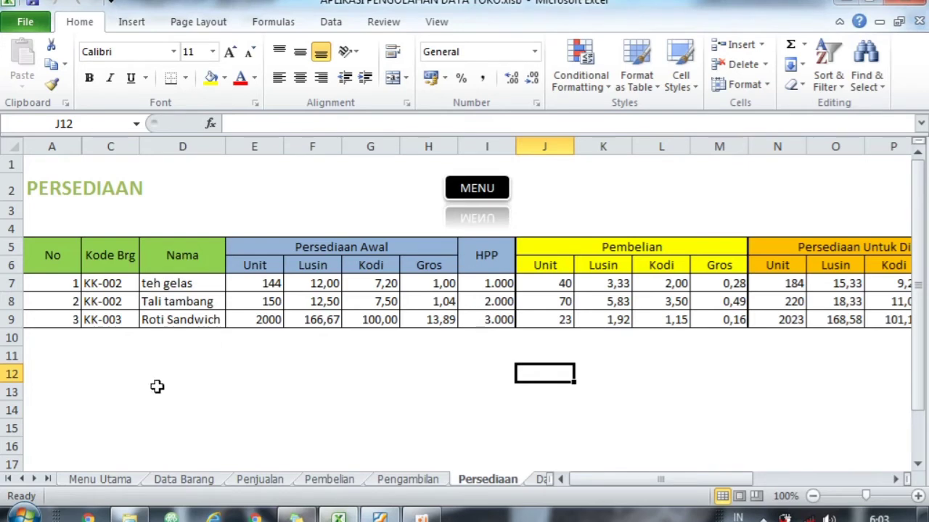
click(47, 479)
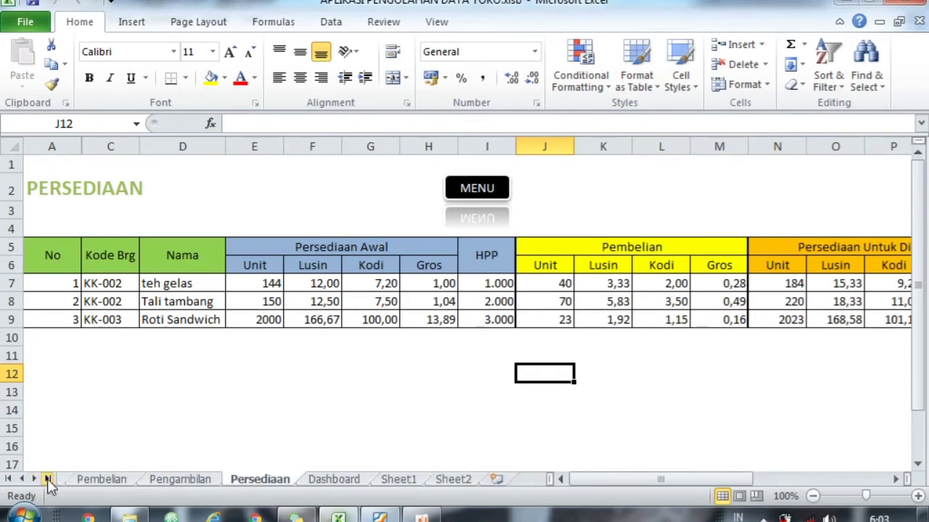
click(496, 479)
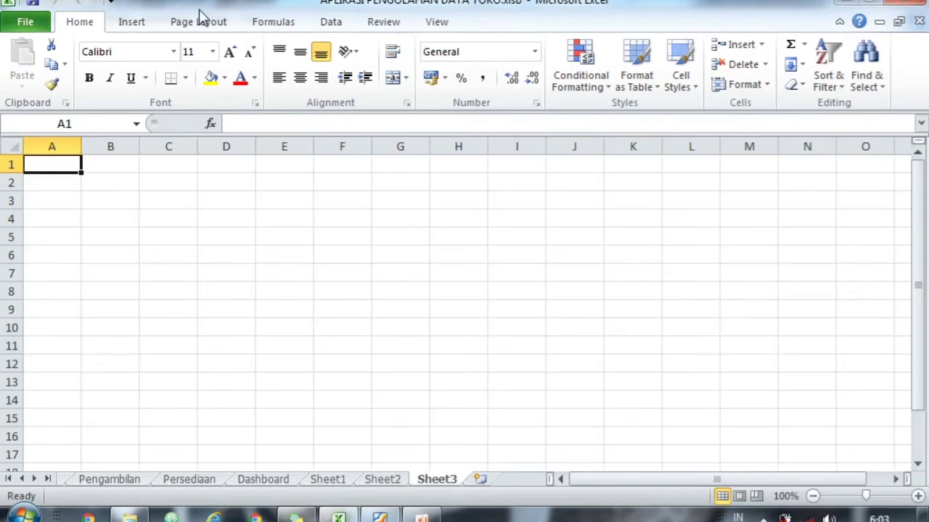
Examine the chart types available for insertion, from Column, Line and Bar to Scatter and the Radar group under Other Charts.
click(147, 22)
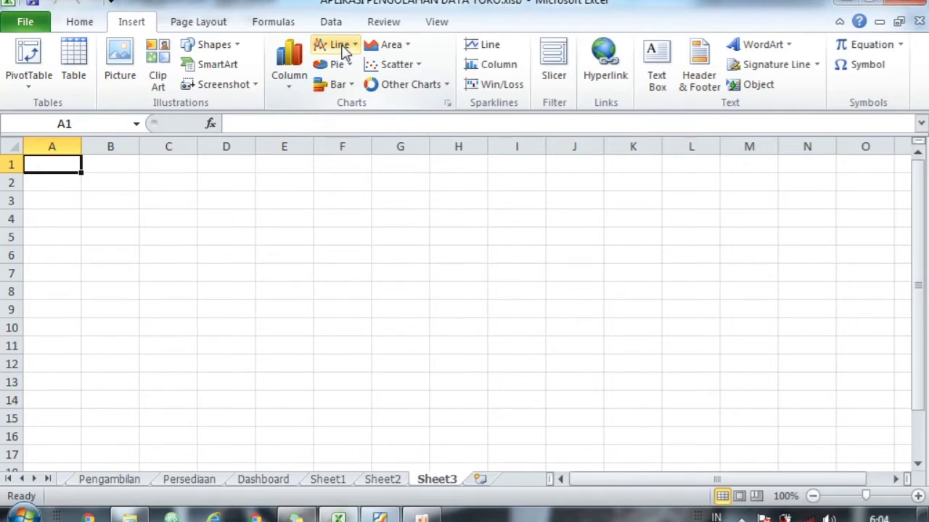
click(339, 85)
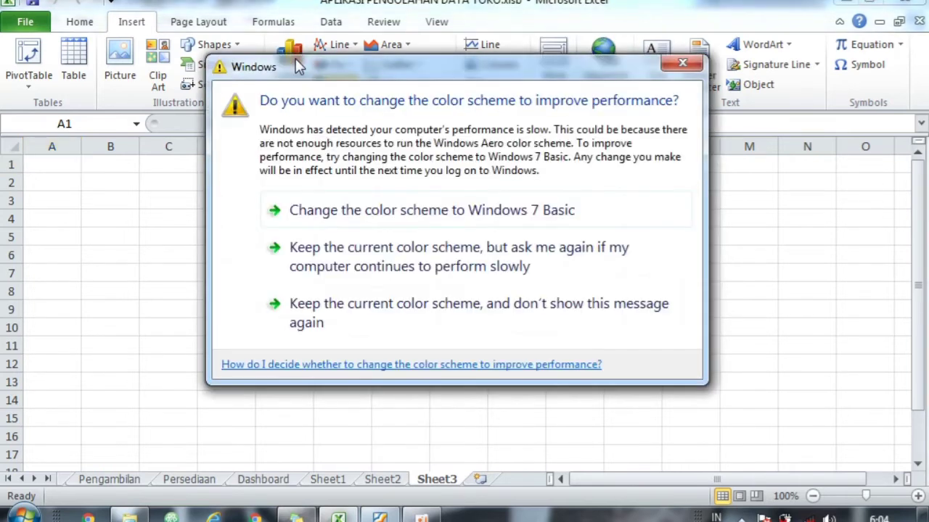
click(679, 65)
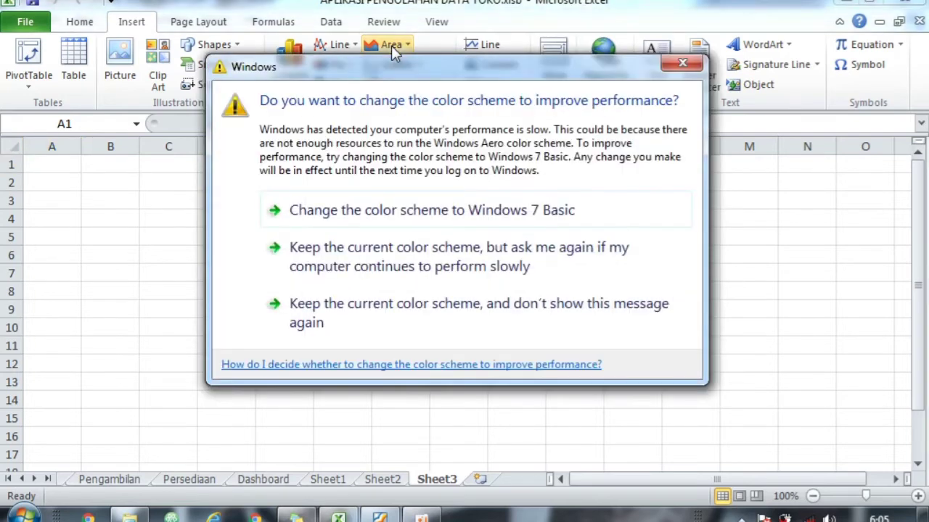
click(669, 69)
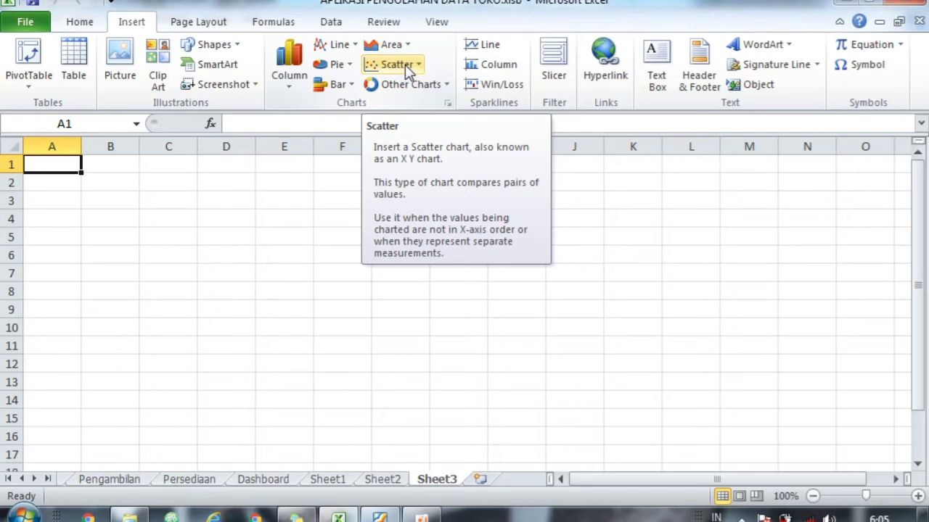
click(449, 85)
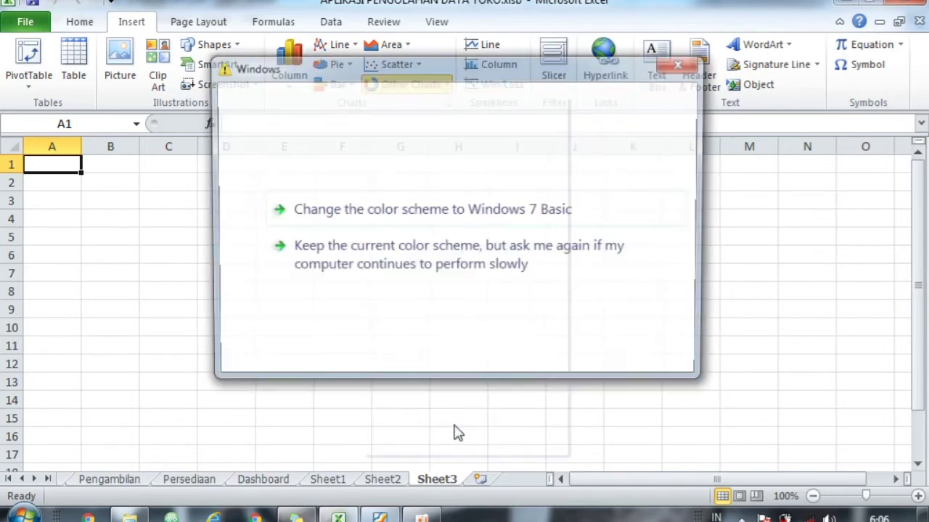
click(682, 63)
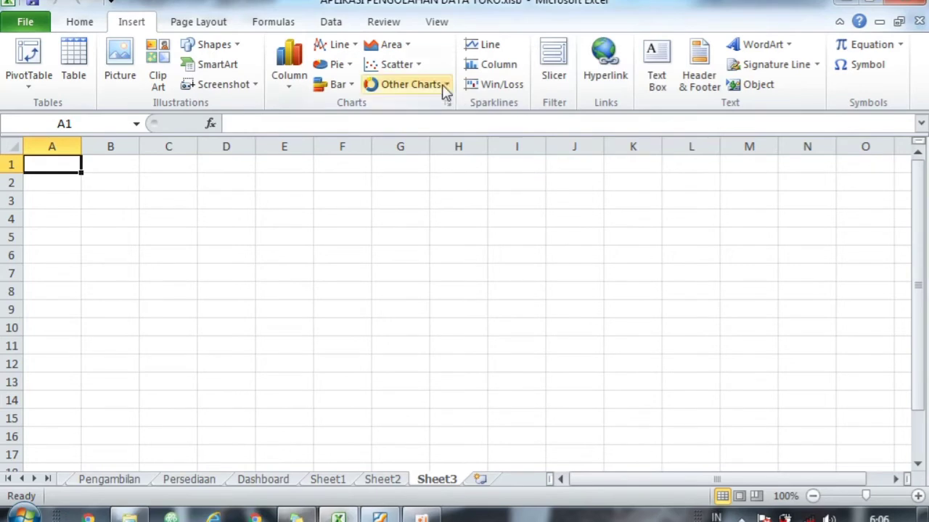
click(444, 85)
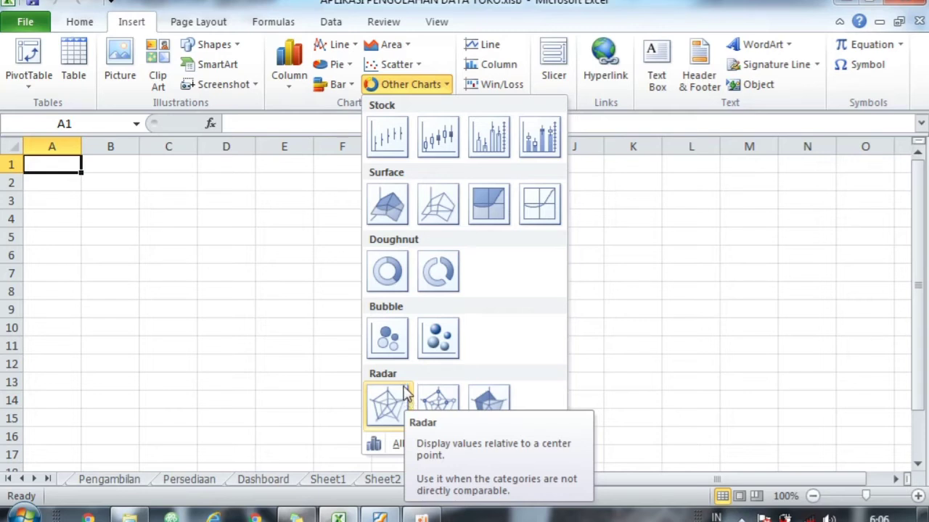
click(658, 179)
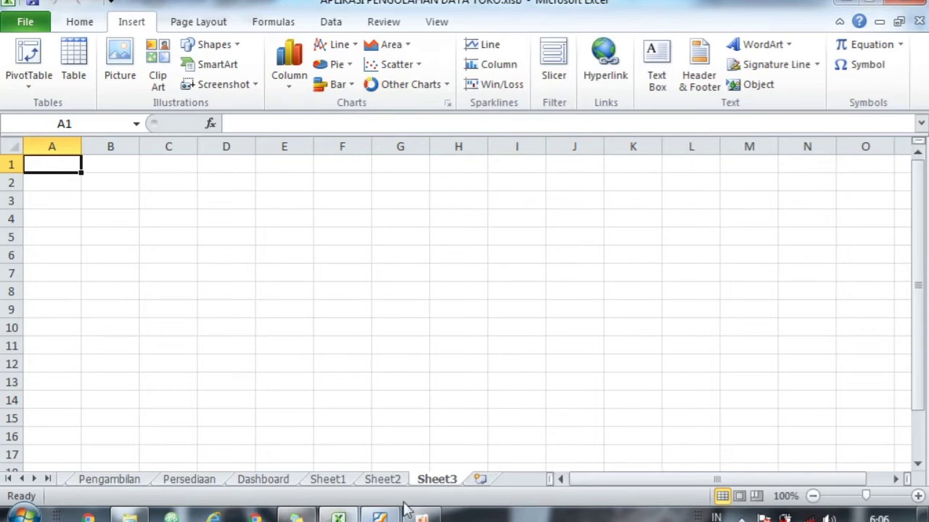
Switch to the PDF module in Foxit Reader and read the Membuat Grafik instructions for building a chart.
click(380, 517)
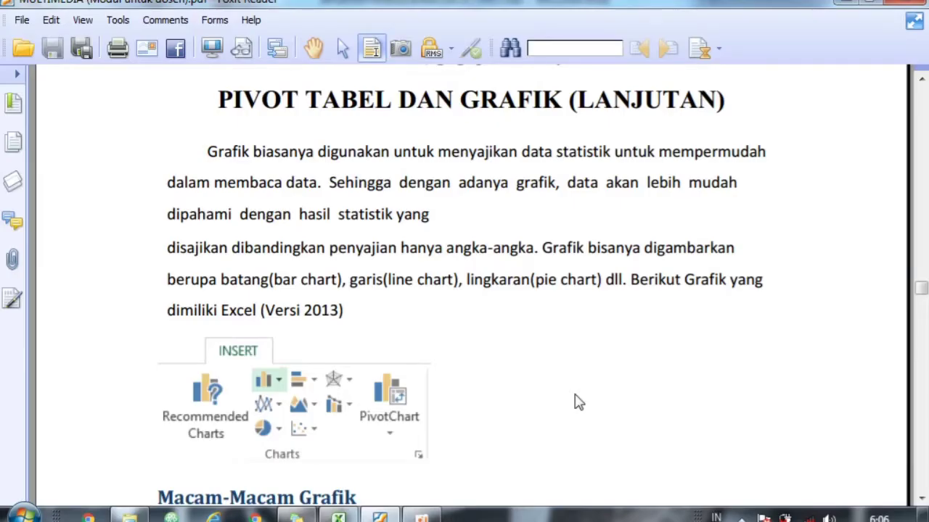
key(Right)
key(Right)
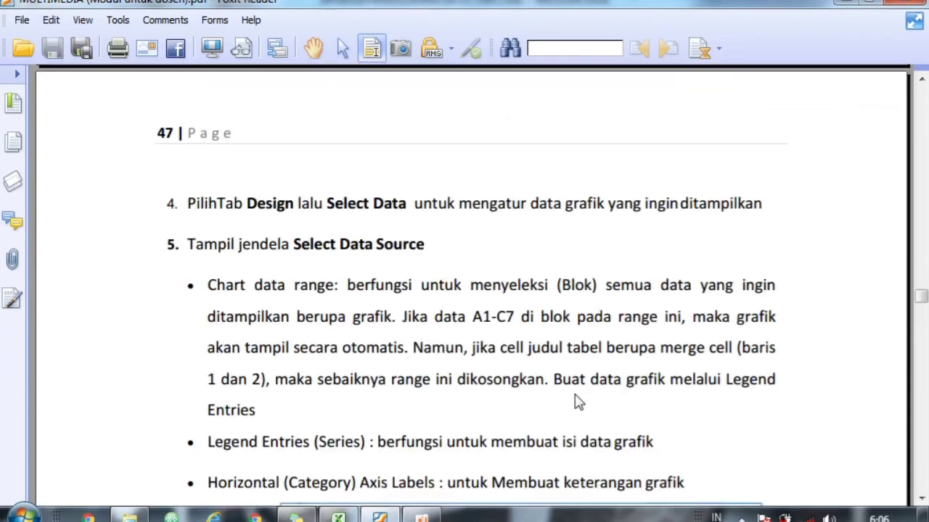
key(Right)
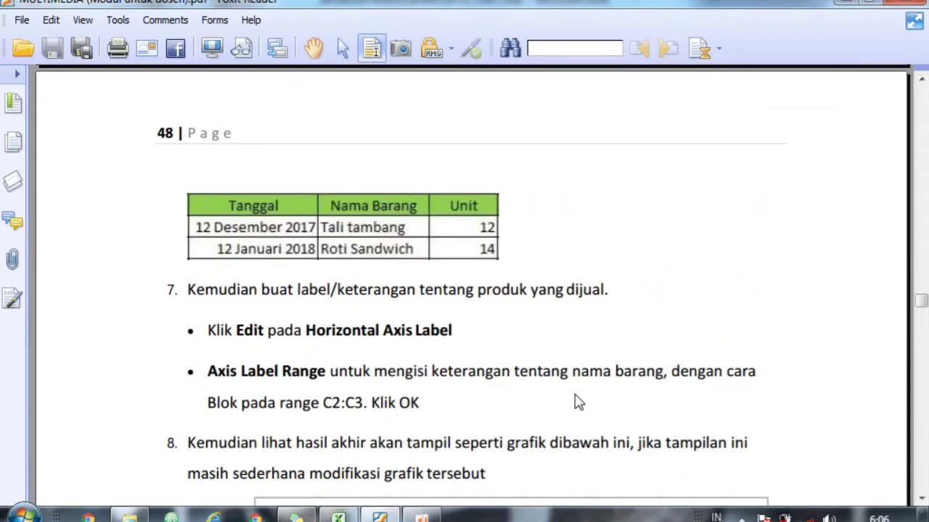
key(Left)
scroll(578, 401, up, 3)
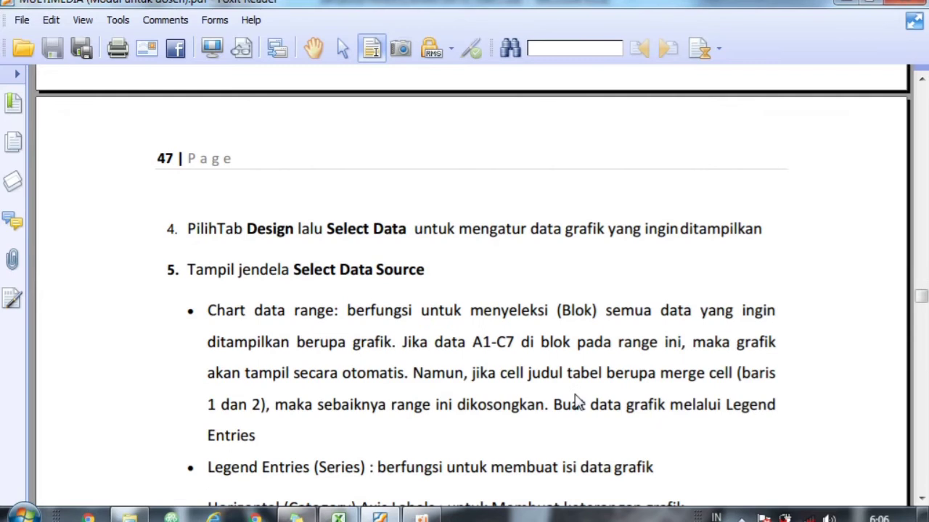
scroll(574, 396, up, 5)
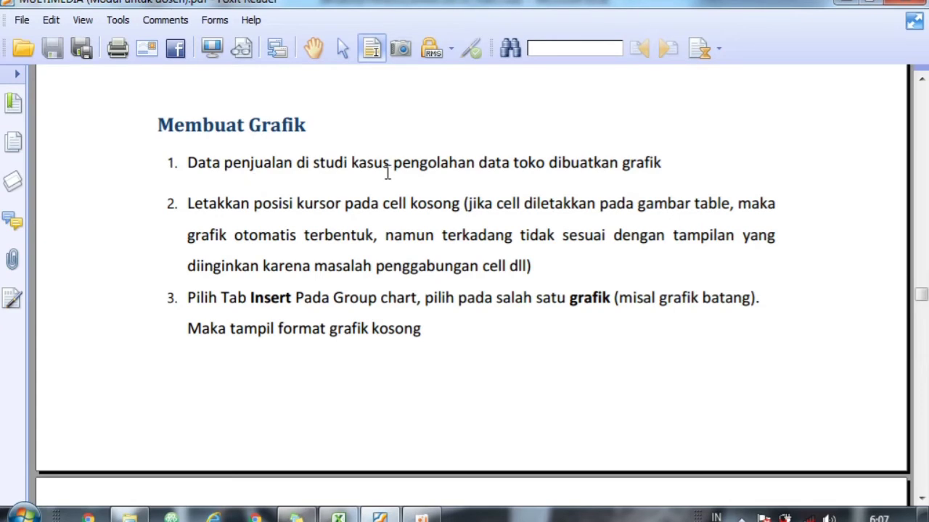
Switch back to the Excel workbook and open the data source settings of the blank chart on Sheet3.
click(339, 517)
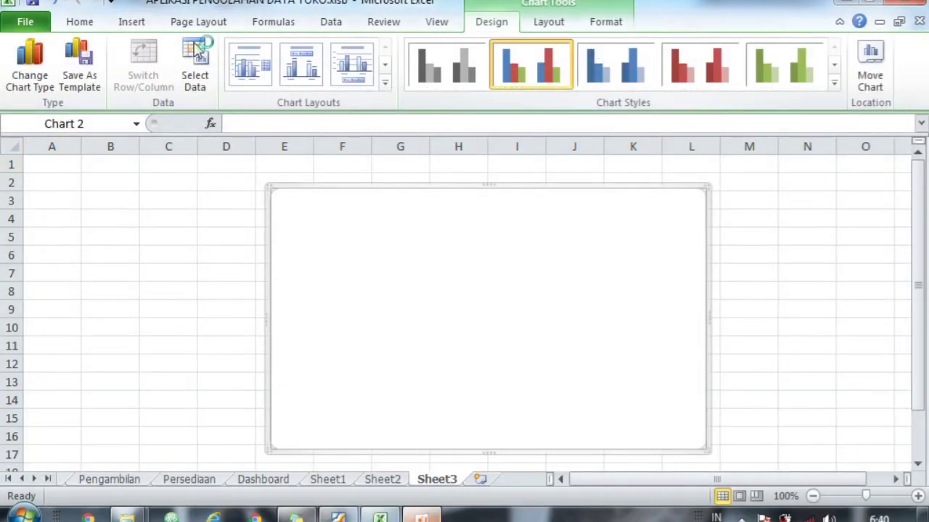
click(195, 64)
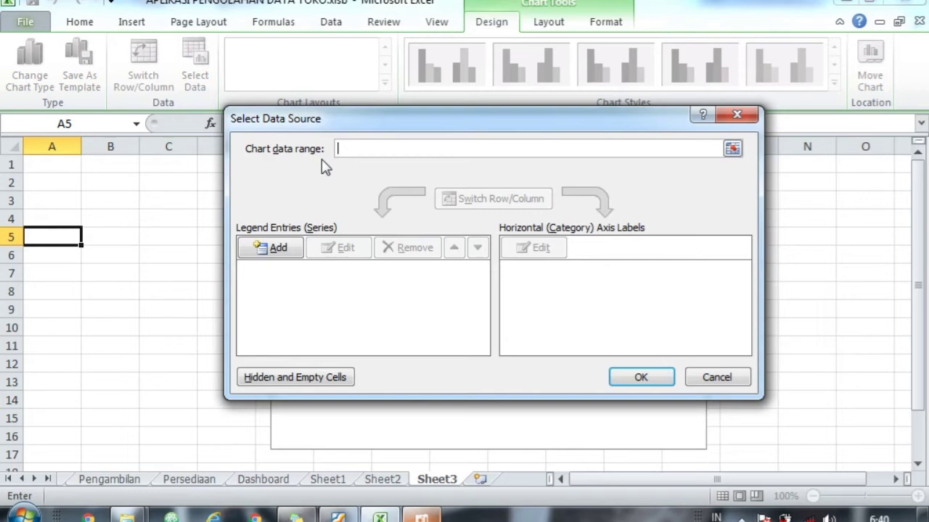
Try to use the range A4:C7 of the Penjualan sheet as the chart data range, then return to Sheet3.
click(23, 479)
click(22, 480)
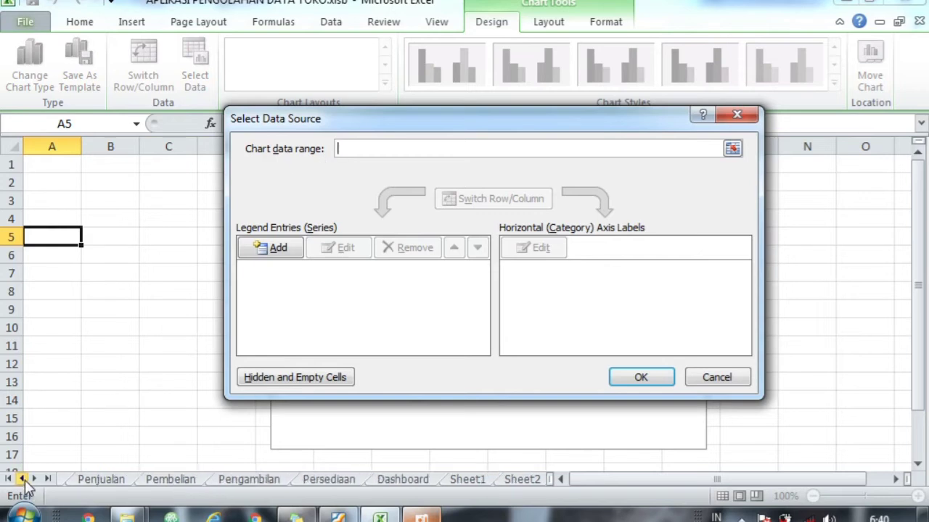
click(100, 479)
drag(60, 230, 222, 283)
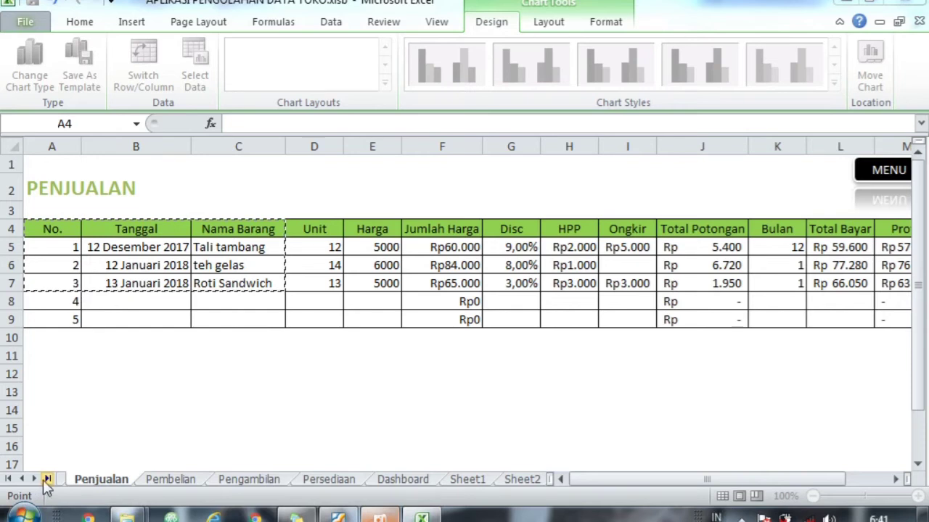
click(45, 480)
click(439, 484)
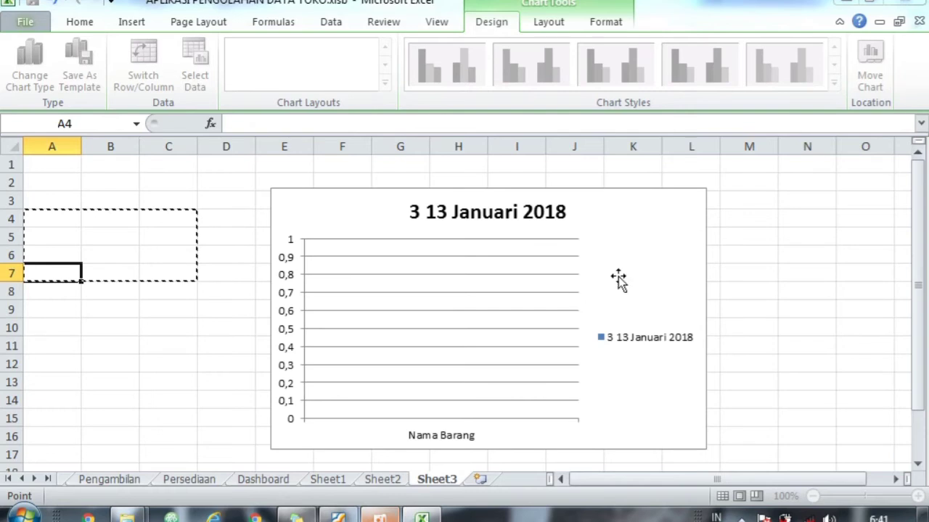
click(920, 22)
drag(558, 131, 570, 129)
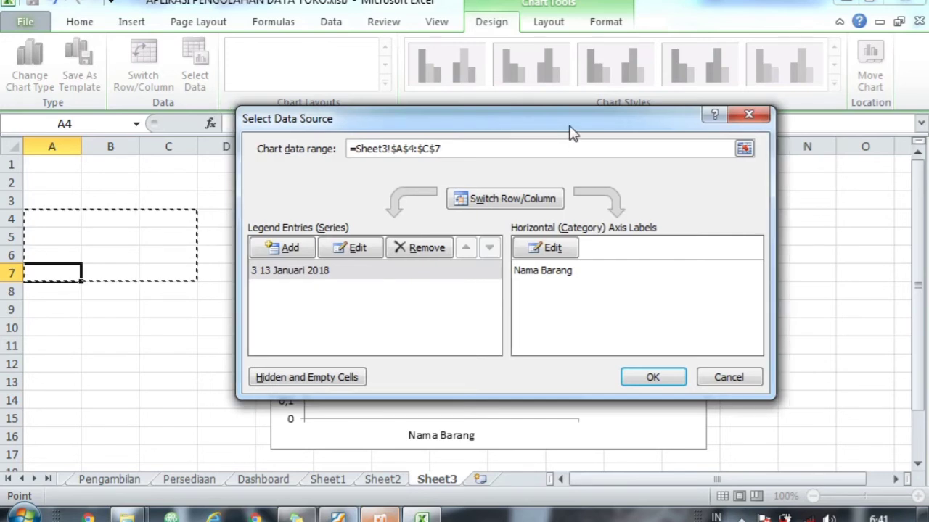
Clear the chart data range completely in the Select Data Source dialog.
double_click(425, 145)
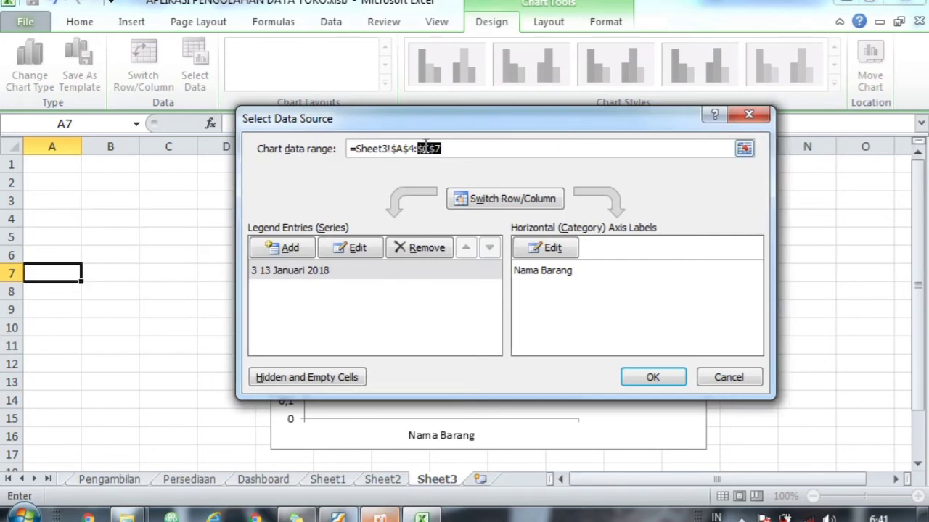
key(BackSpace)
key(BackSpace)
key(BackSpace)
key(BackSpace)
key(BackSpace)
key(BackSpace)
key(BackSpace)
key(BackSpace)
key(BackSpace)
key(BackSpace)
key(BackSpace)
key(BackSpace)
key(BackSpace)
key(BackSpace)
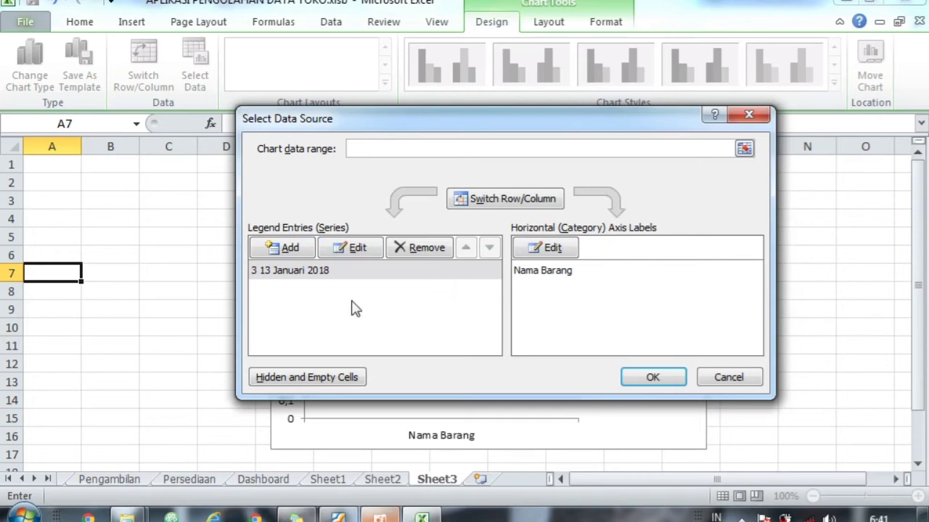
Add a chart series named Tali Tambang with its value taken from cell D5 of the Penjualan sheet.
click(299, 256)
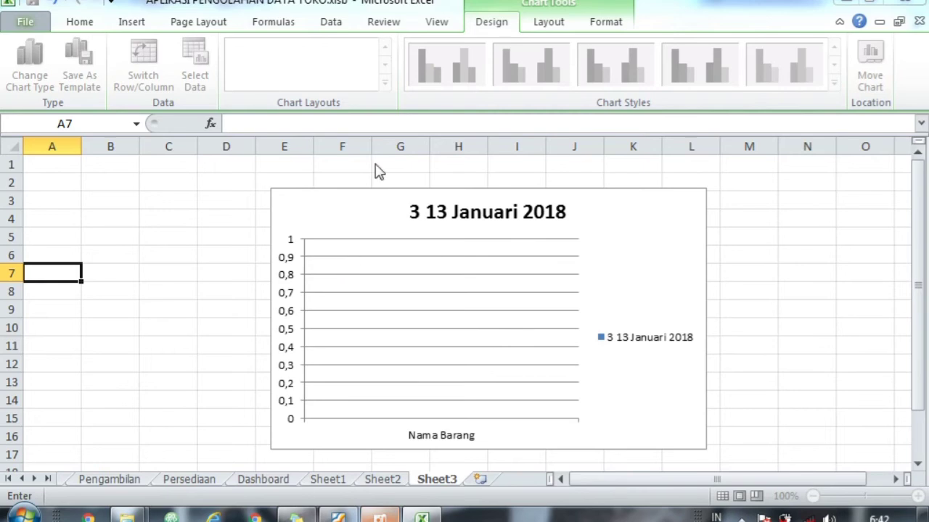
click(919, 21)
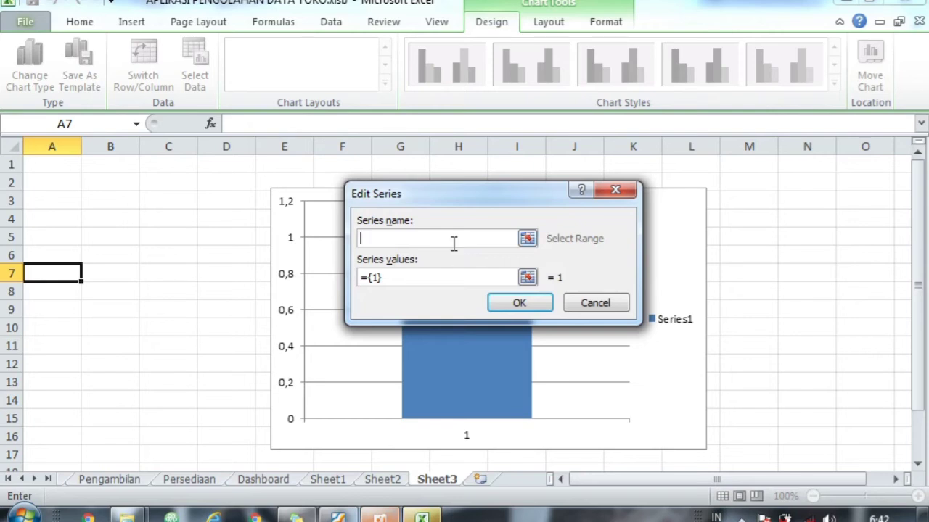
text(Tali Tambang)
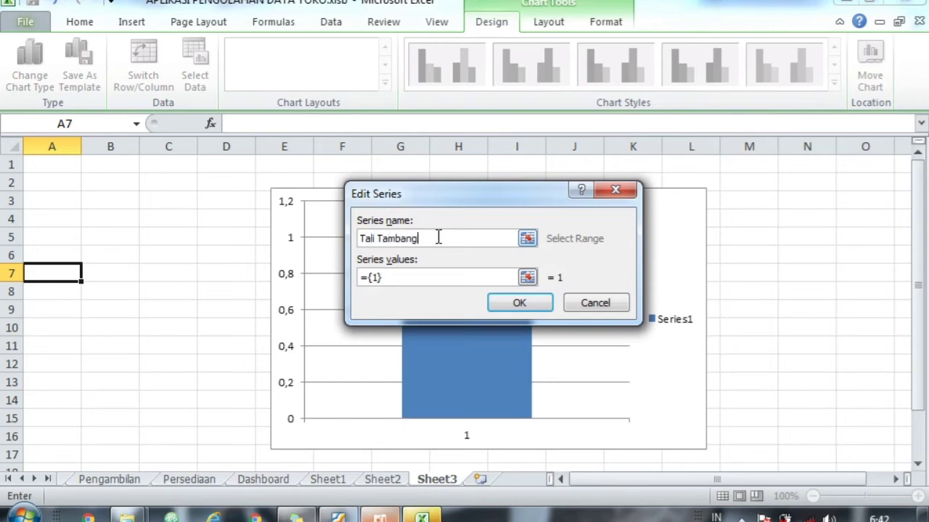
click(526, 279)
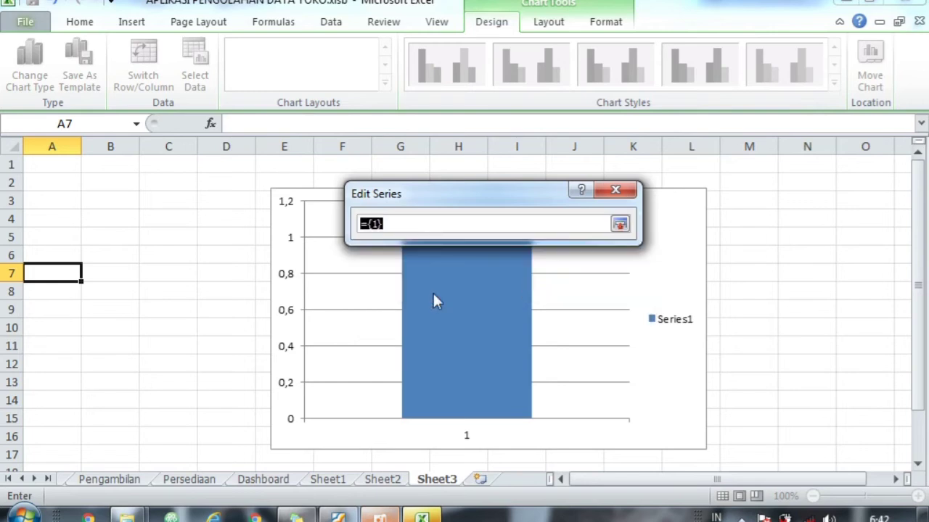
click(22, 480)
click(22, 480)
click(87, 481)
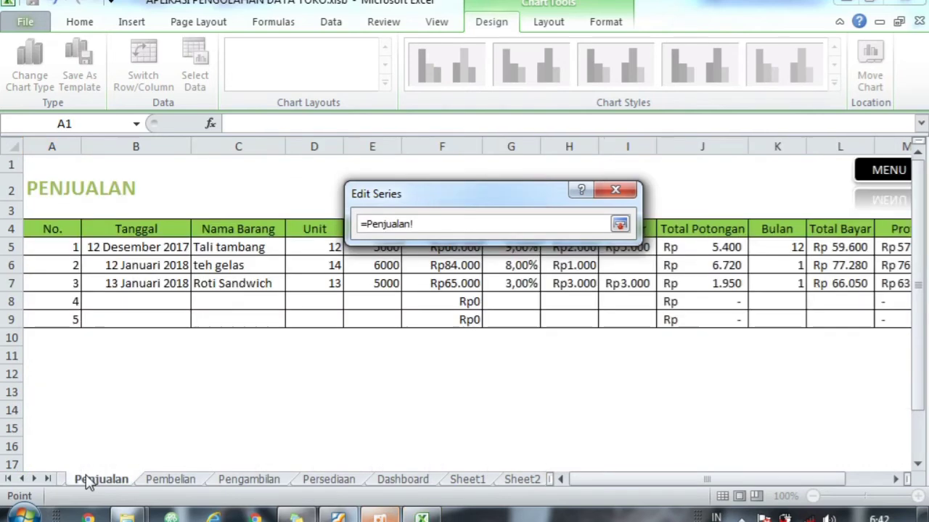
click(295, 248)
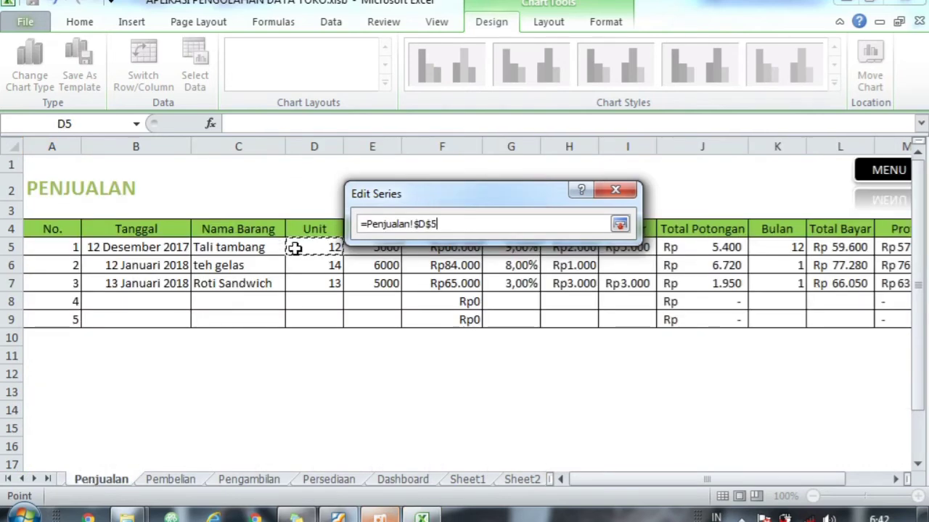
key(Return)
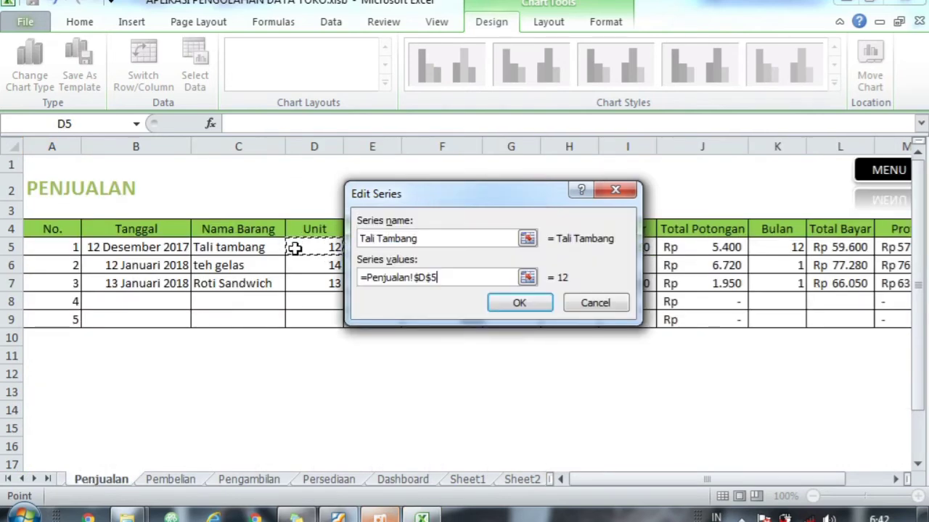
key(Return)
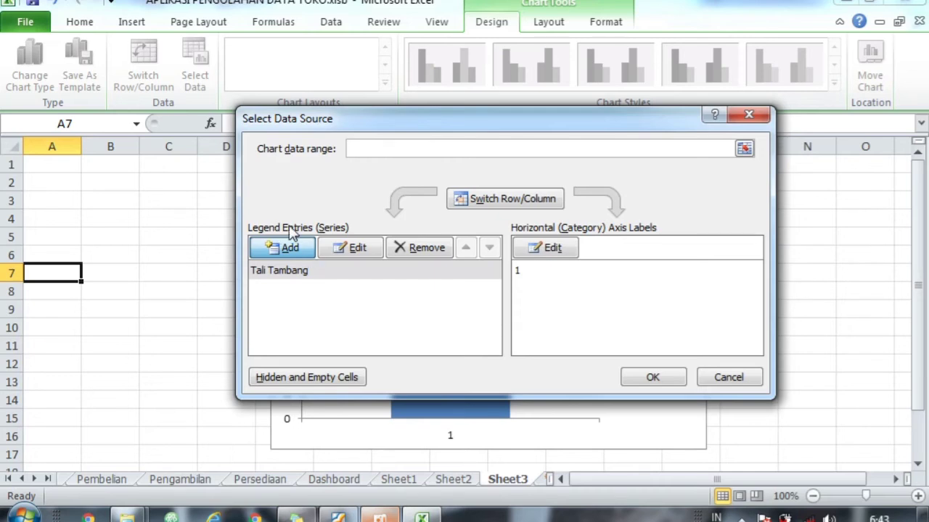
Add a chart series named Teh Gelas with its value taken from cell D6 of the Penjualan sheet.
click(301, 254)
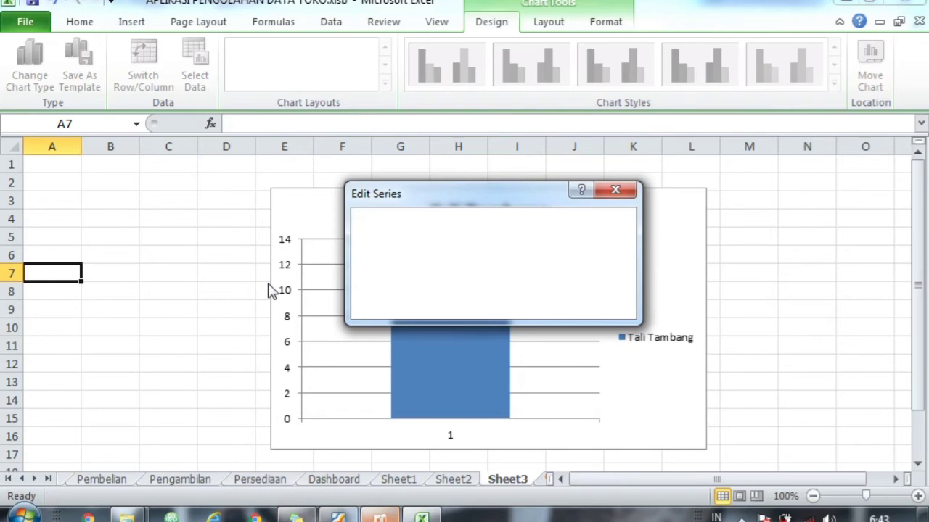
click(441, 238)
text(Teh Gelas)
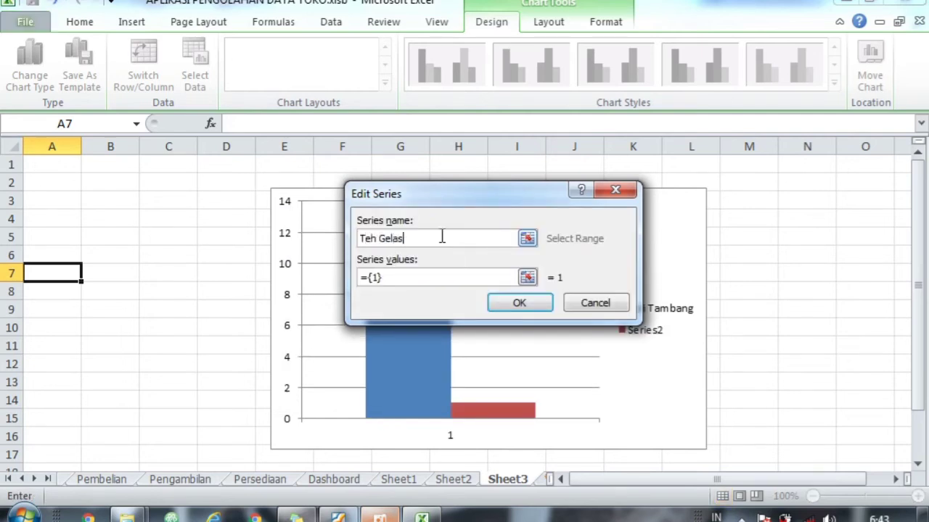
click(527, 277)
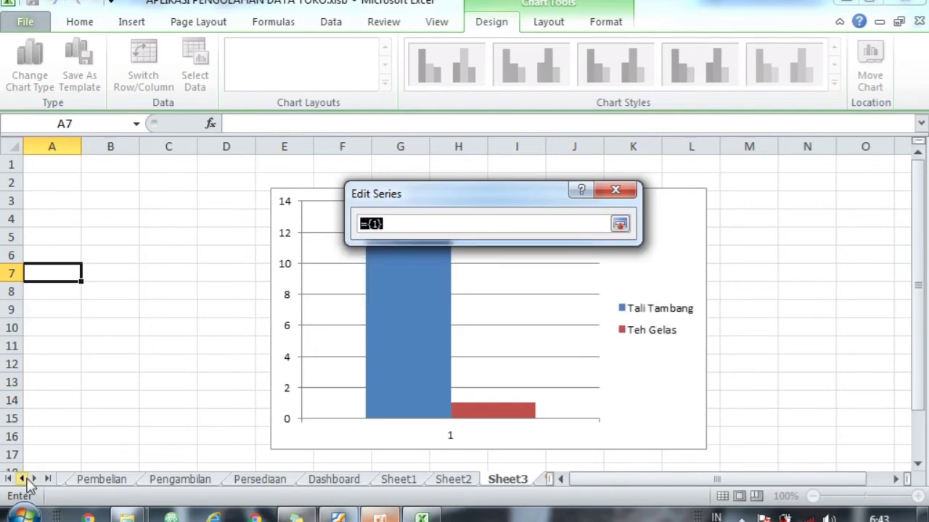
click(23, 479)
click(80, 481)
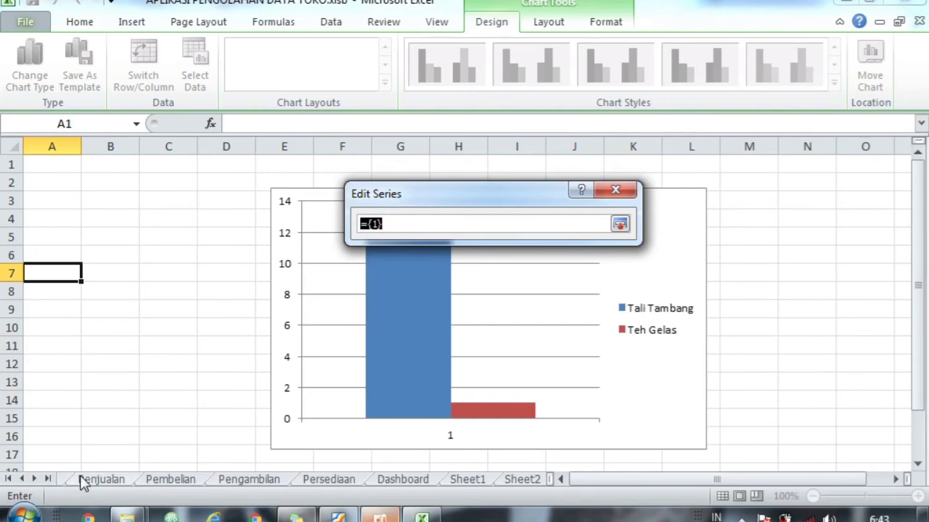
click(331, 266)
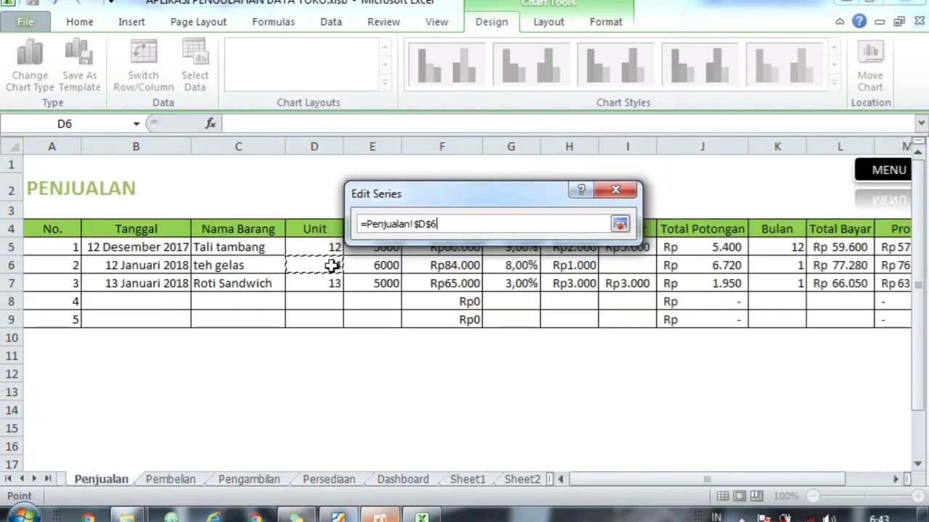
key(Return)
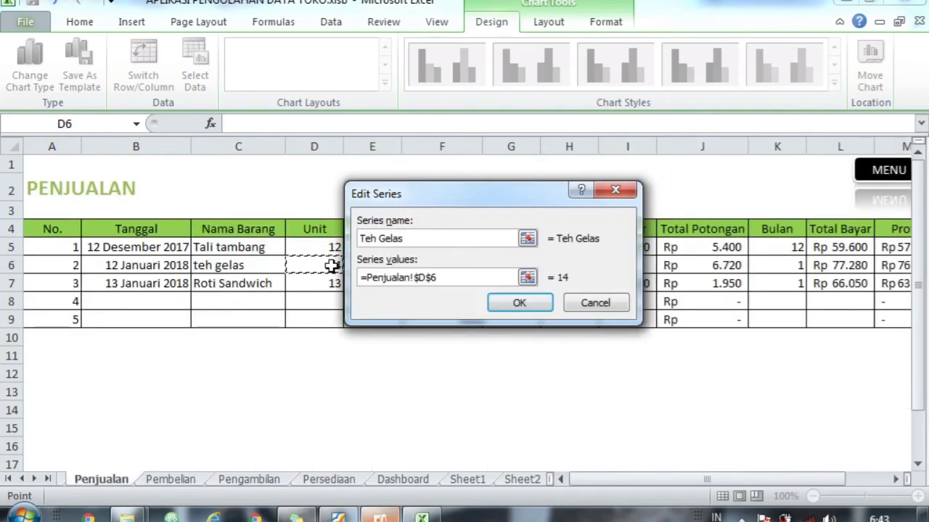
click(518, 302)
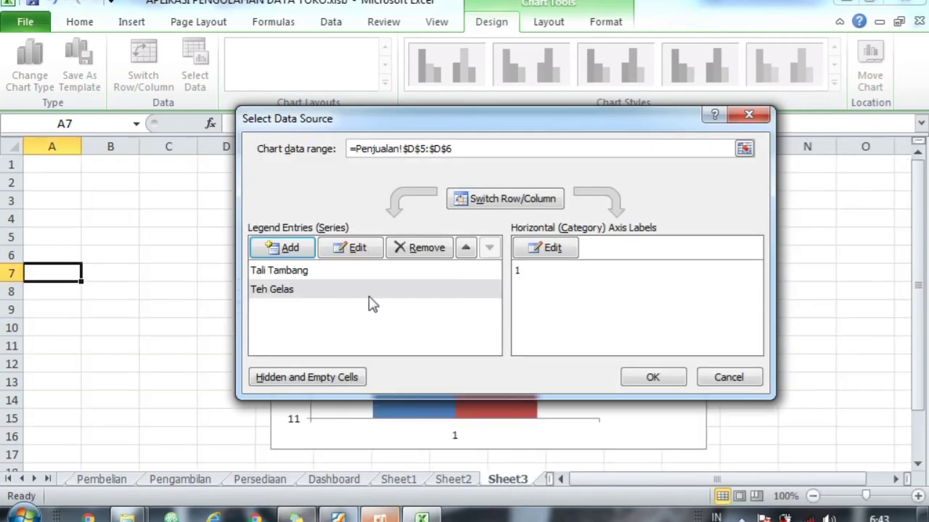
Add a chart series named roti sandwich with its value taken from cell D7 of the Penjualan sheet.
click(302, 249)
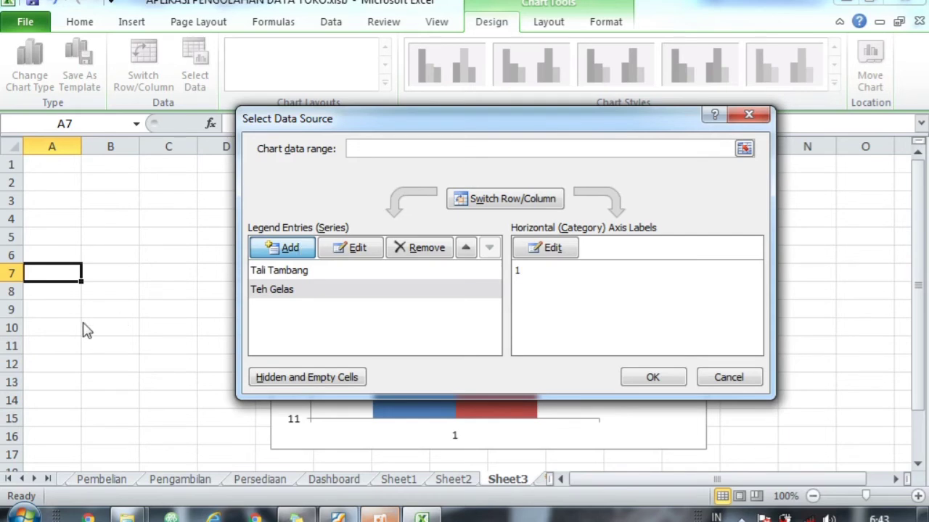
key(Return)
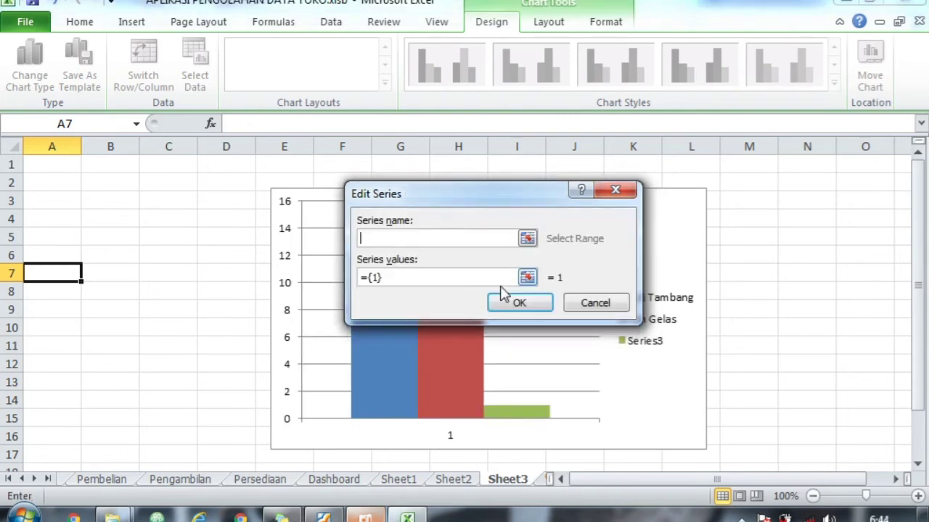
text(ro)
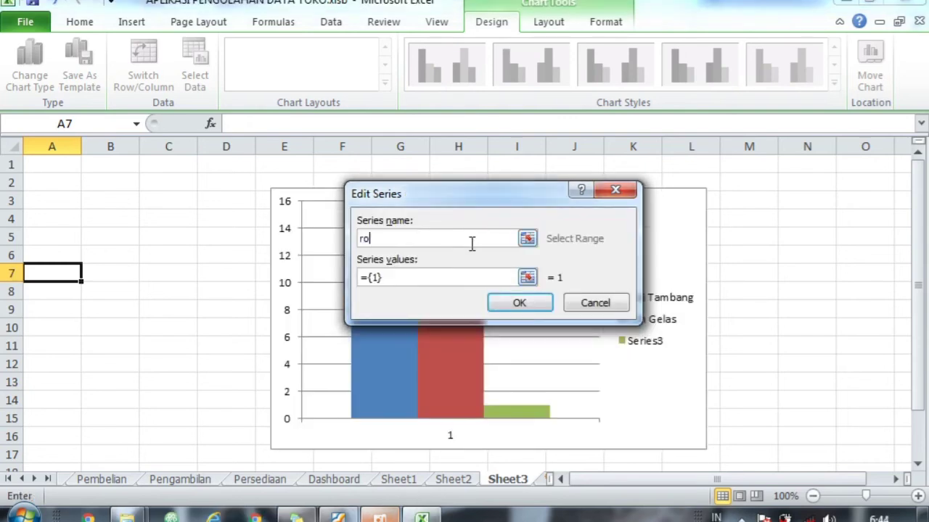
text(ti sa)
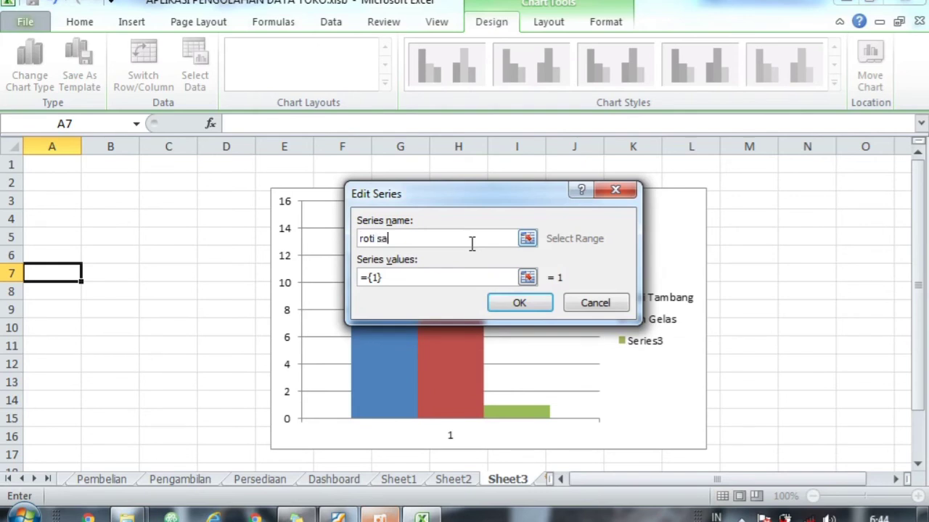
text(ndwich)
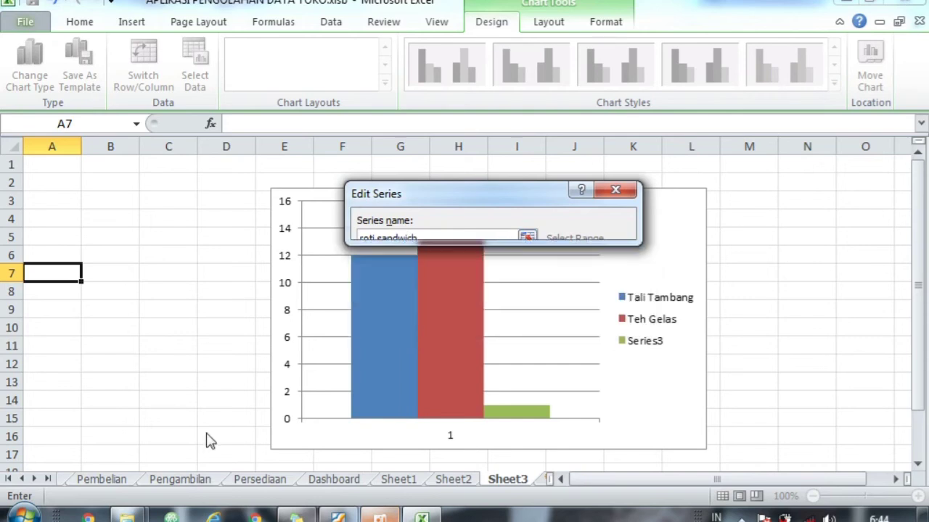
click(23, 479)
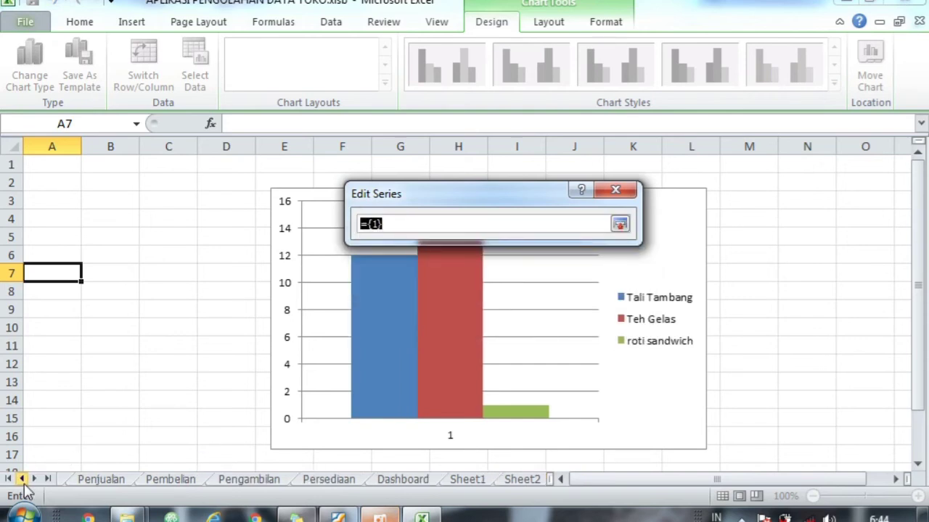
click(109, 480)
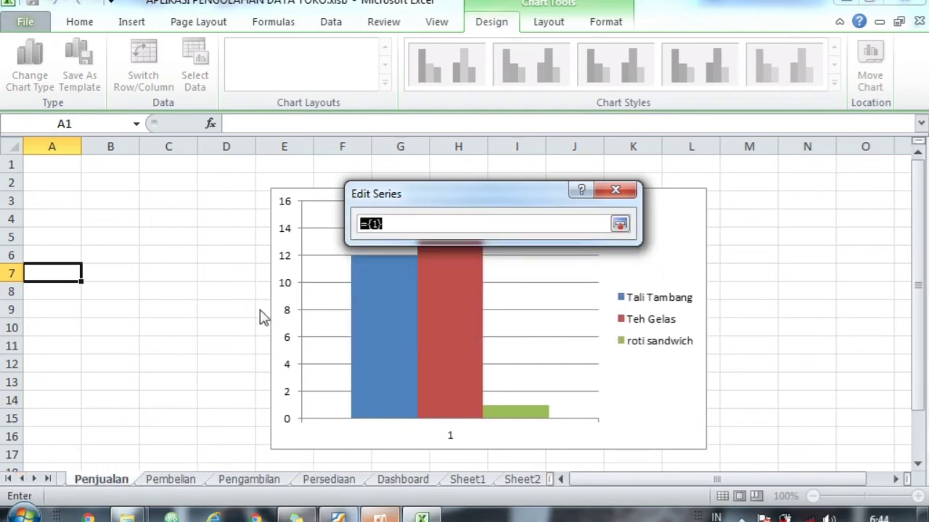
click(321, 286)
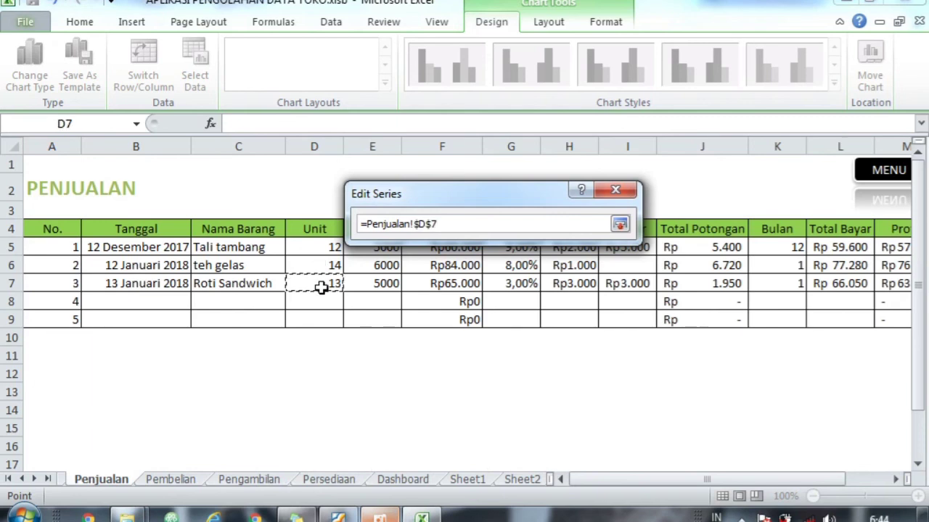
key(Return)
key(Return)
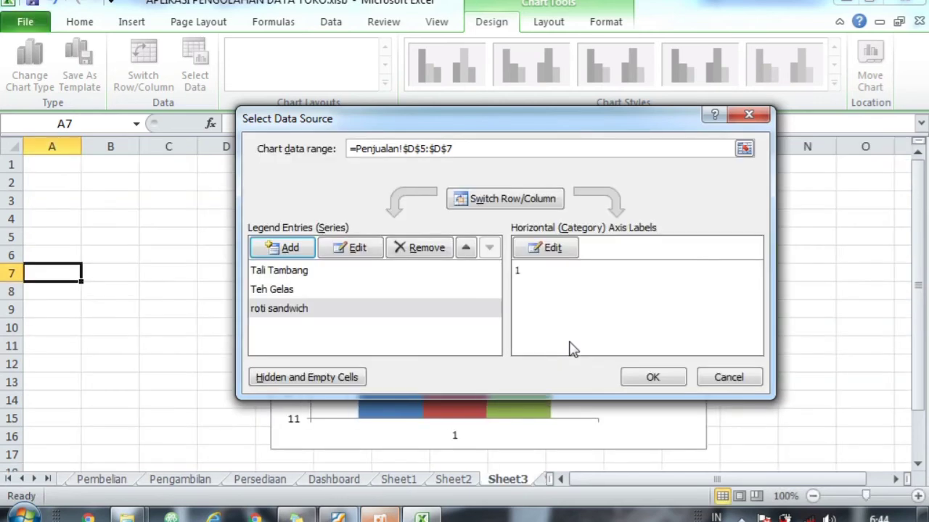
Take the horizontal axis labels from the product names under Nama Barang on the Penjualan sheet and apply the data source settings.
click(556, 250)
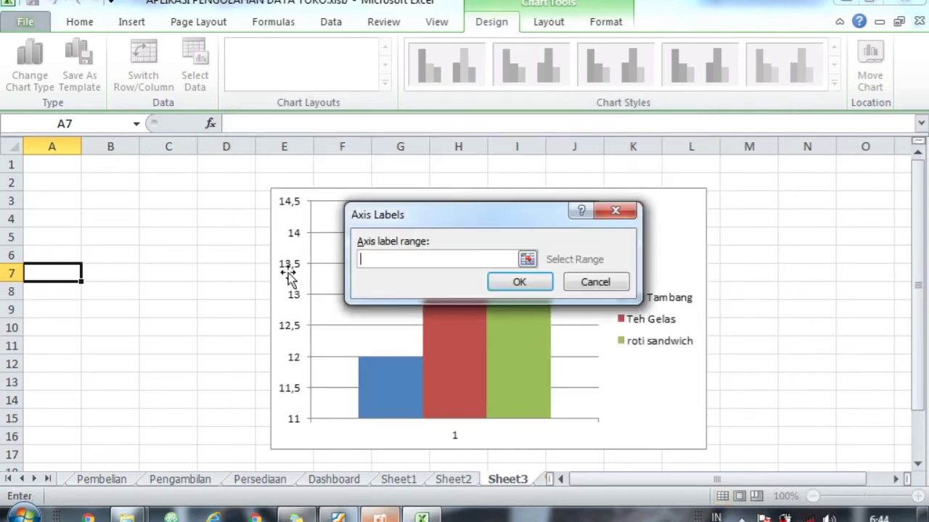
click(528, 259)
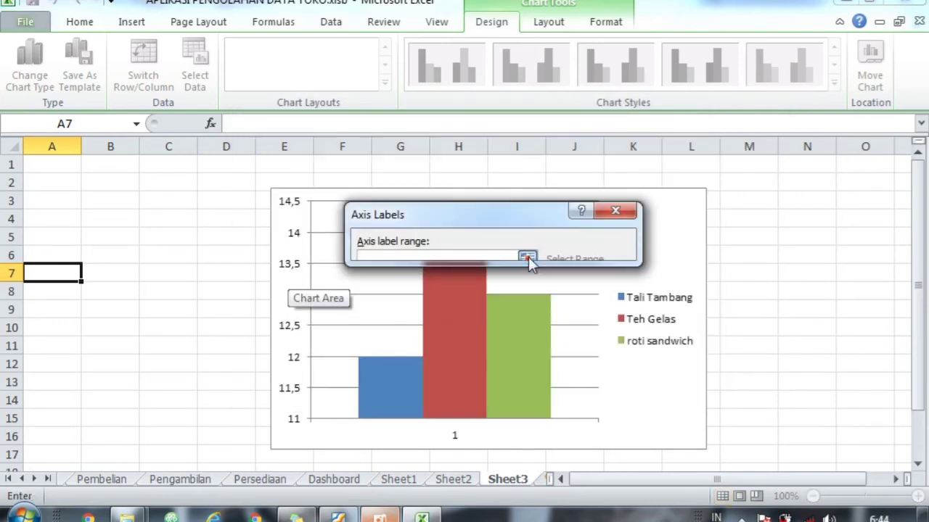
click(21, 480)
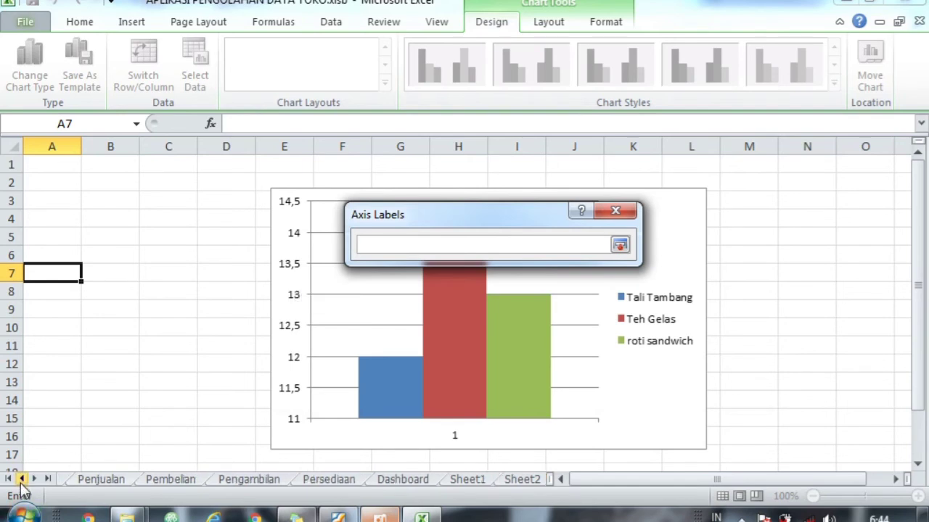
click(92, 482)
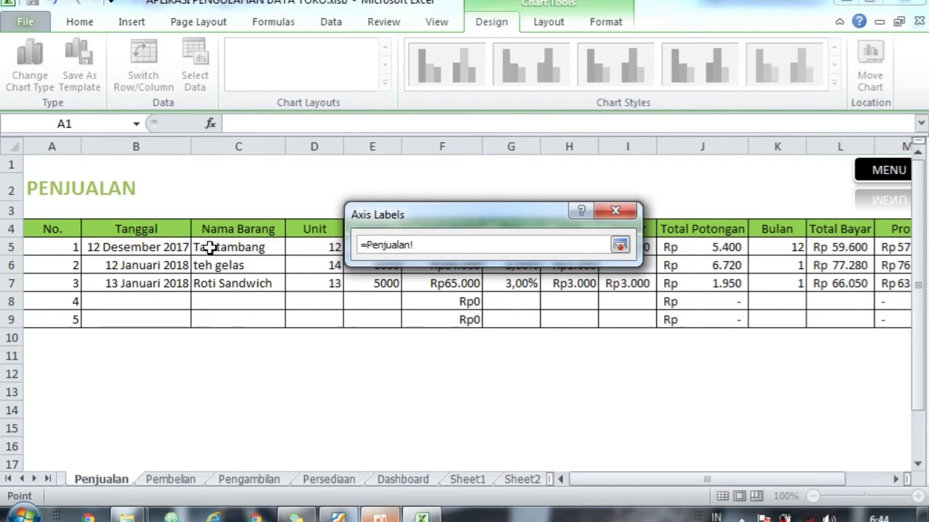
drag(209, 246, 211, 276)
click(534, 283)
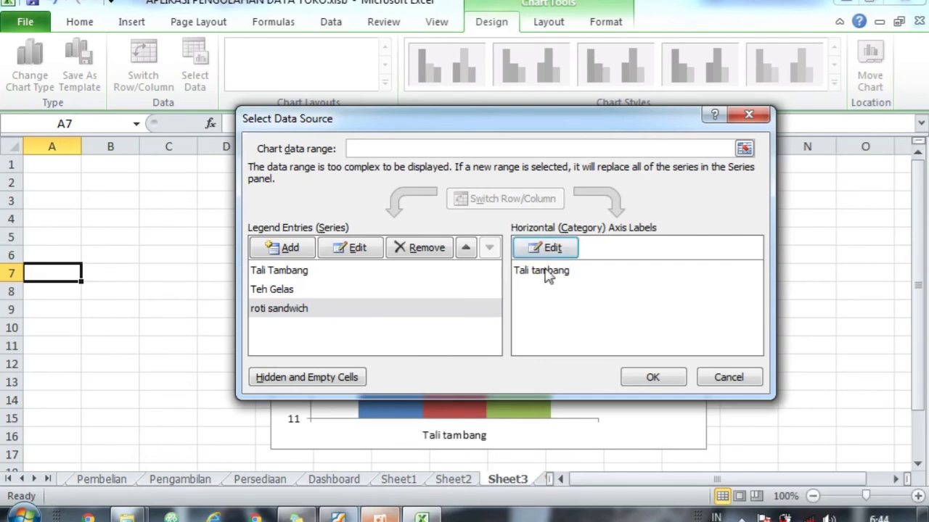
click(650, 378)
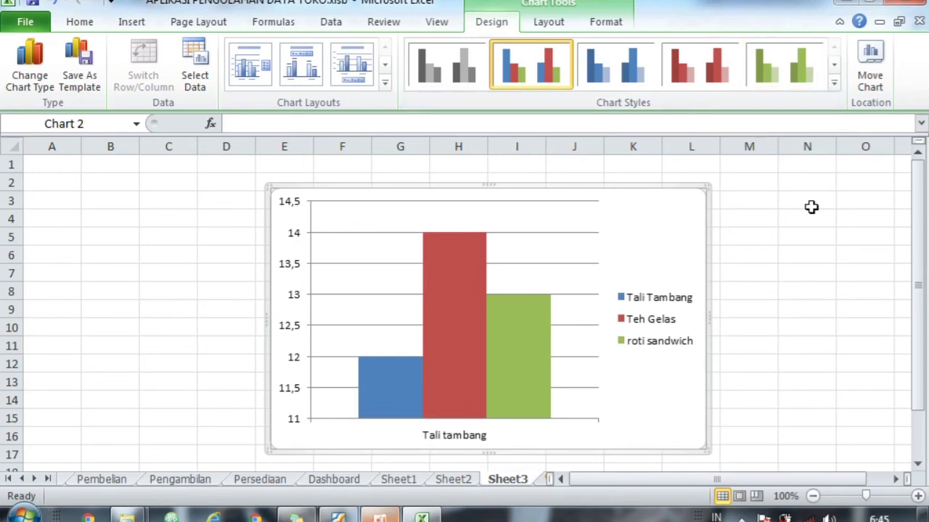
Apply the green chart style to the column chart and dismiss the Windows color scheme message.
click(775, 70)
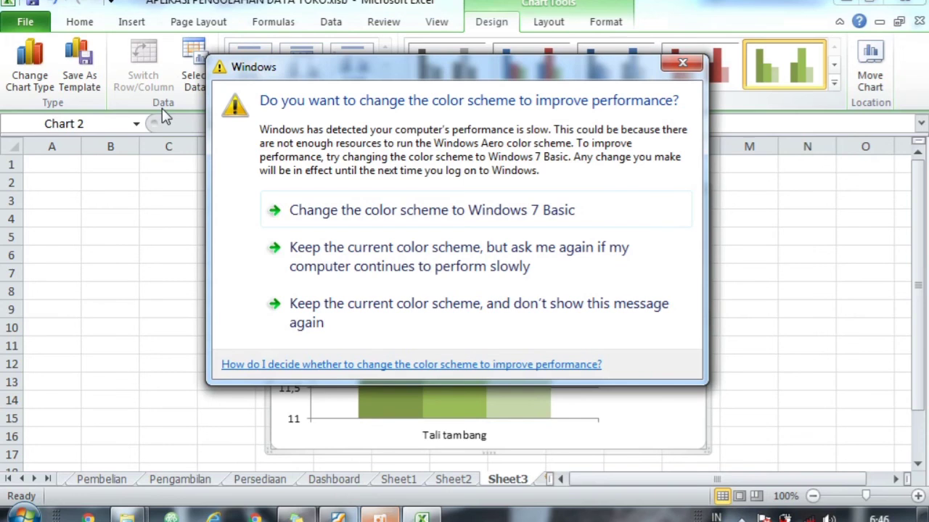
click(682, 65)
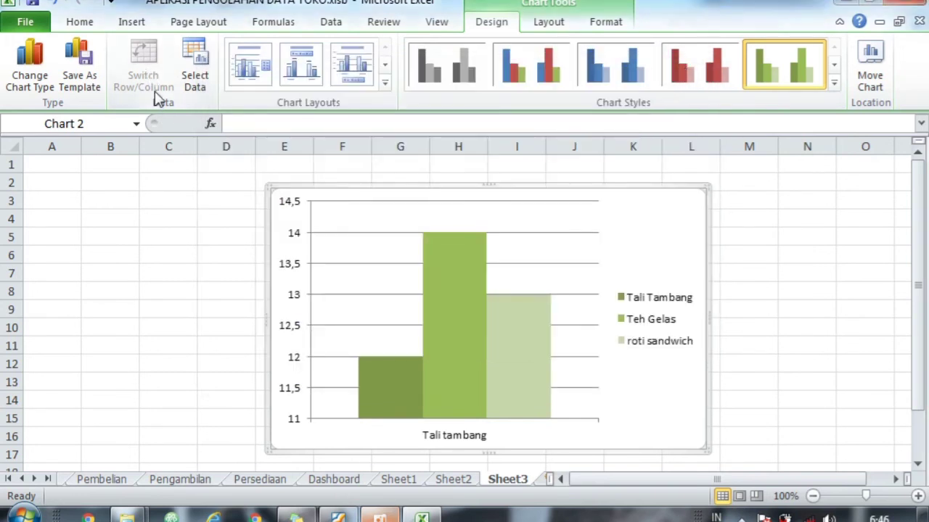